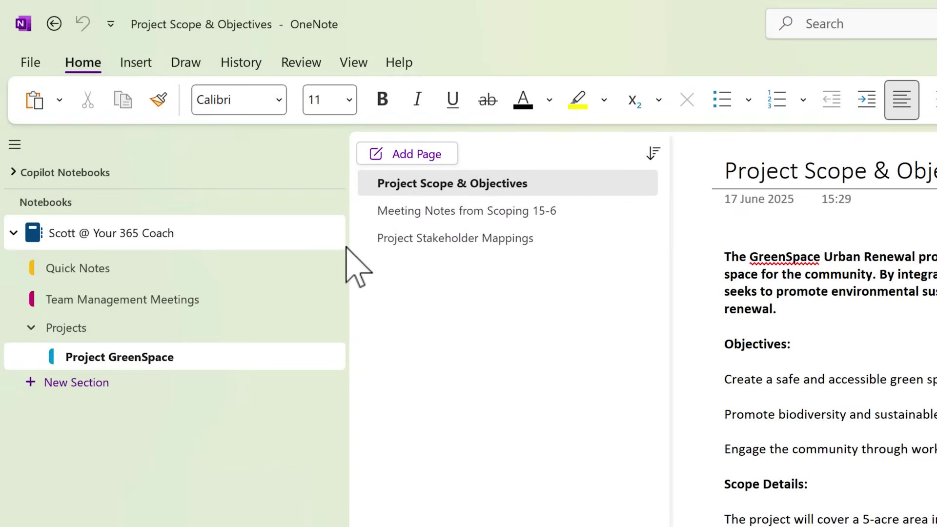
Open Project Stakeholder Mappings under Meeting Notes from Scoping 15-6, briefly toggling the Copilot pane
click(426, 212)
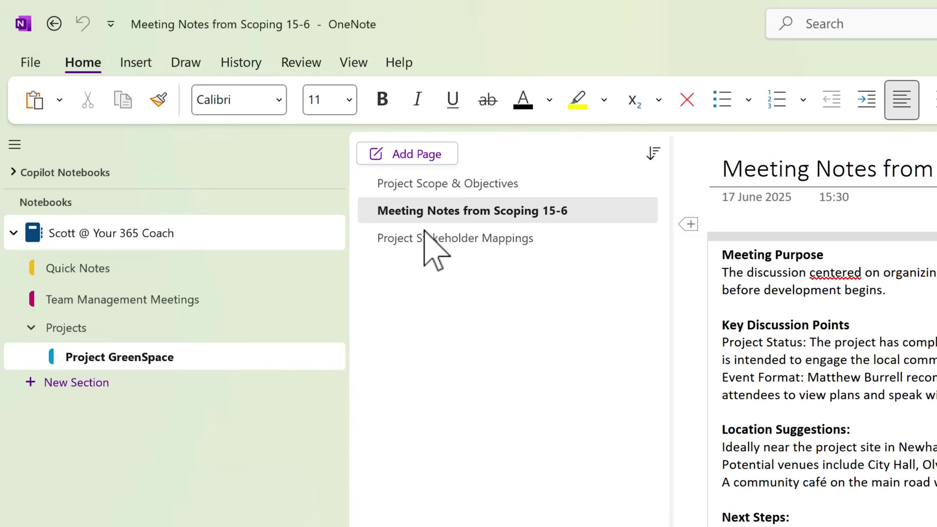
click(423, 246)
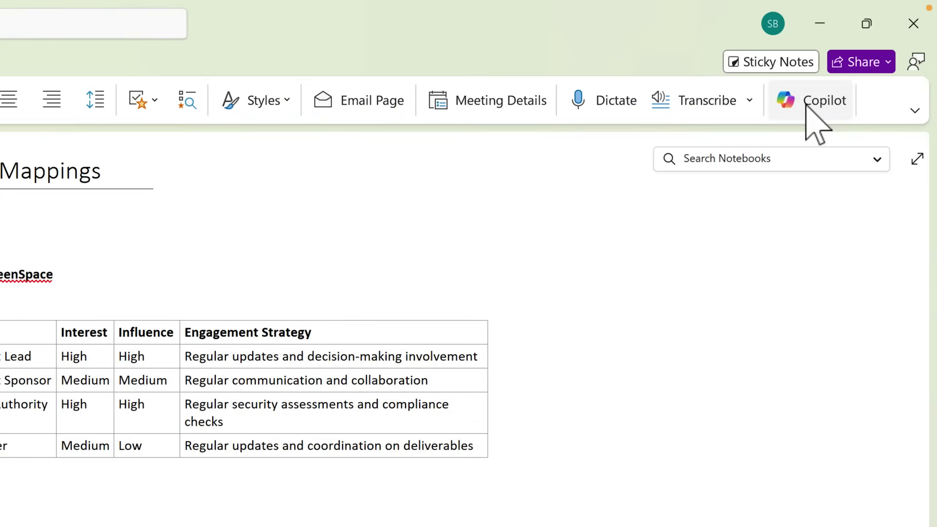
click(807, 107)
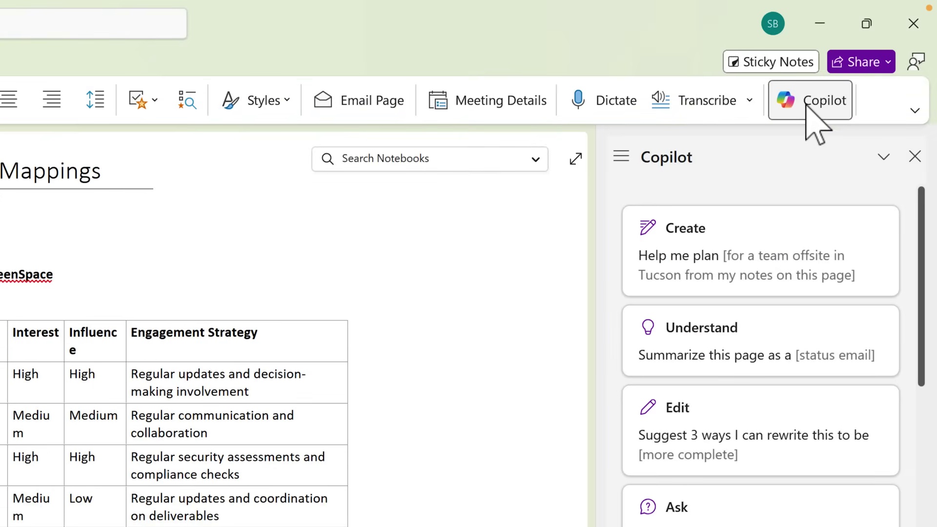
click(807, 105)
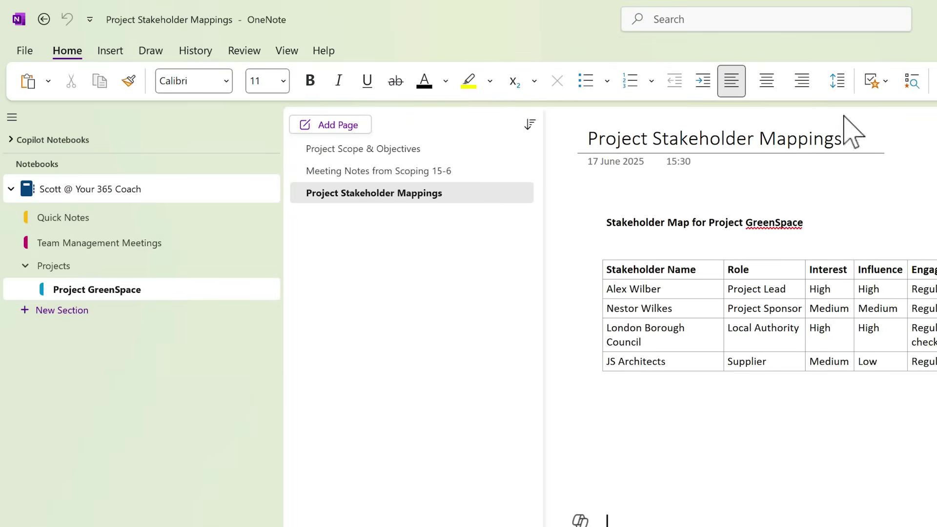
Open Project GreenSpace Notes from the Copilot notebooks home, then return to the notebook list
click(30, 142)
click(69, 166)
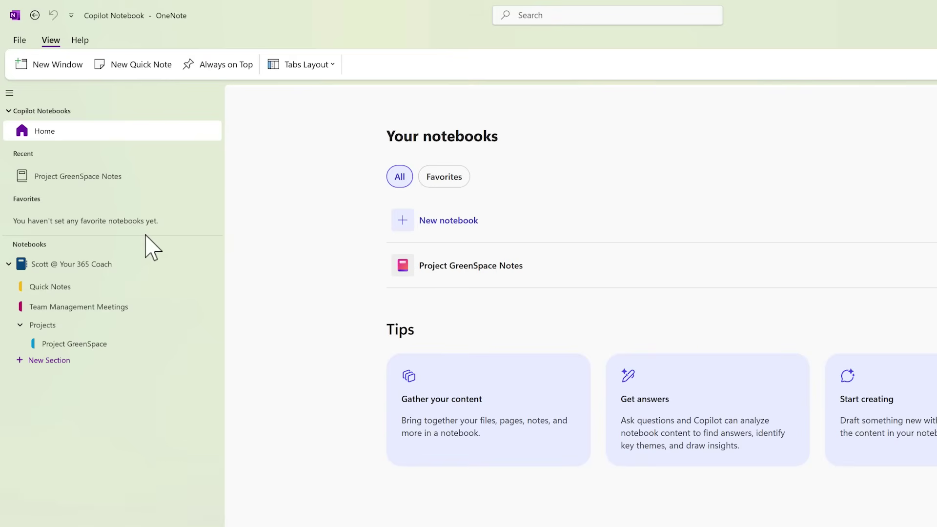
click(466, 276)
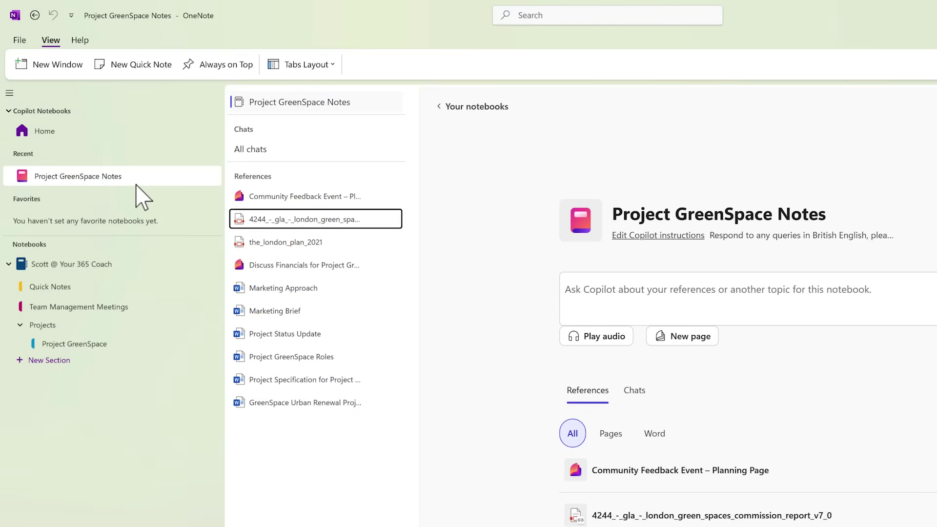
click(128, 137)
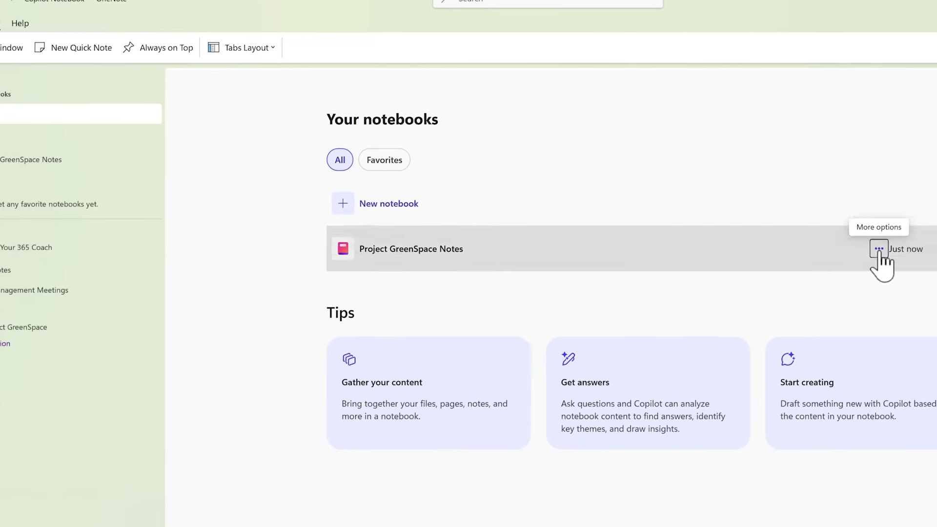
Mark Project GreenSpace Notes as a favourite and open it from Favorites
click(934, 266)
click(707, 240)
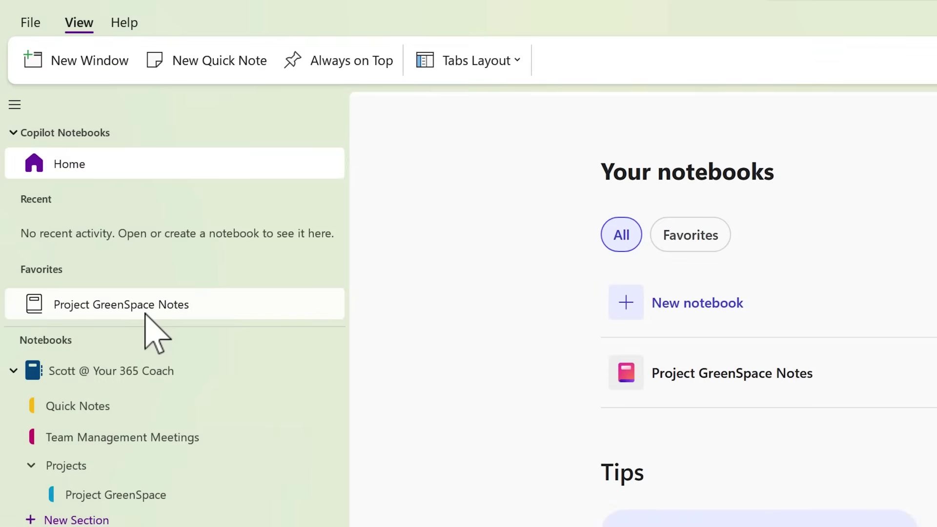
click(213, 312)
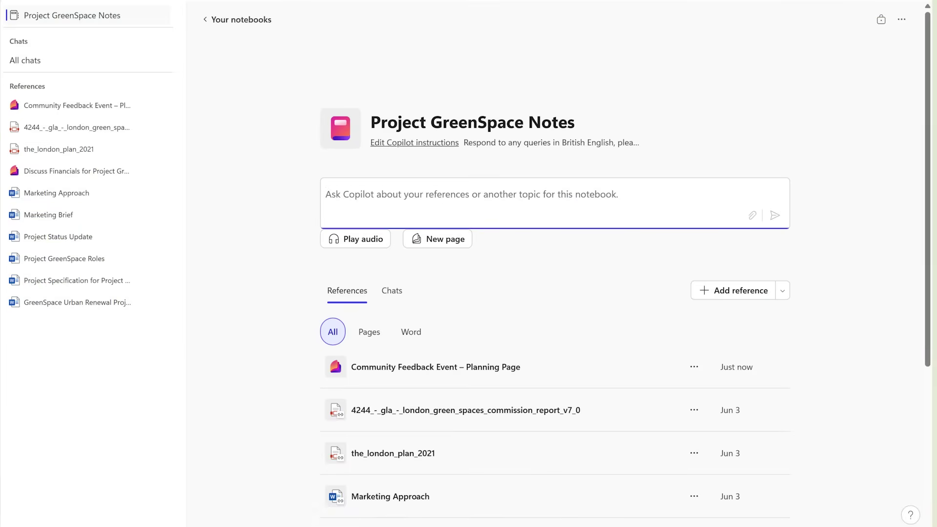
click(78, 109)
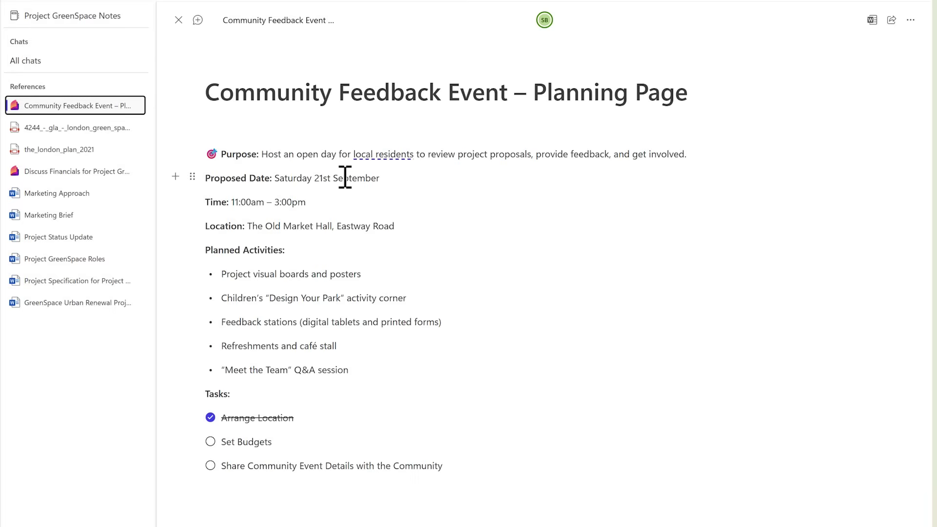
drag(419, 227, 211, 153)
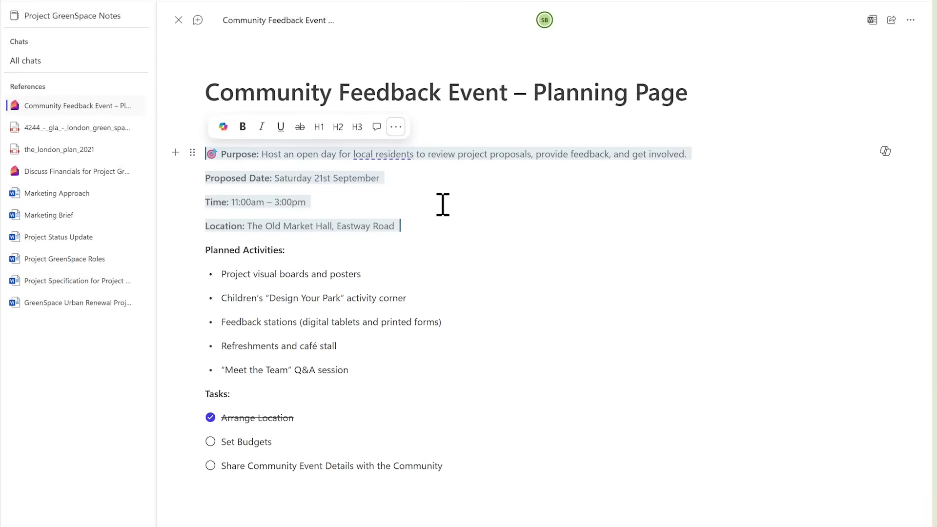
click(451, 229)
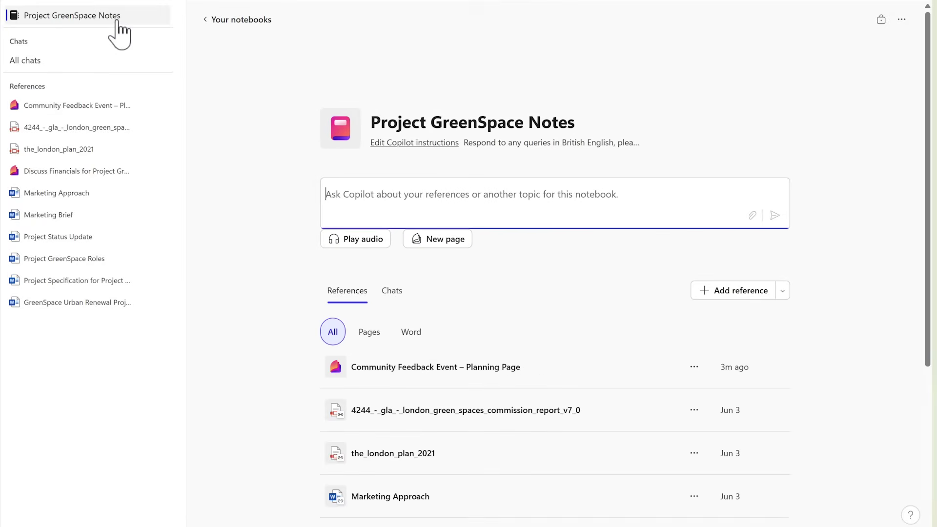
click(117, 22)
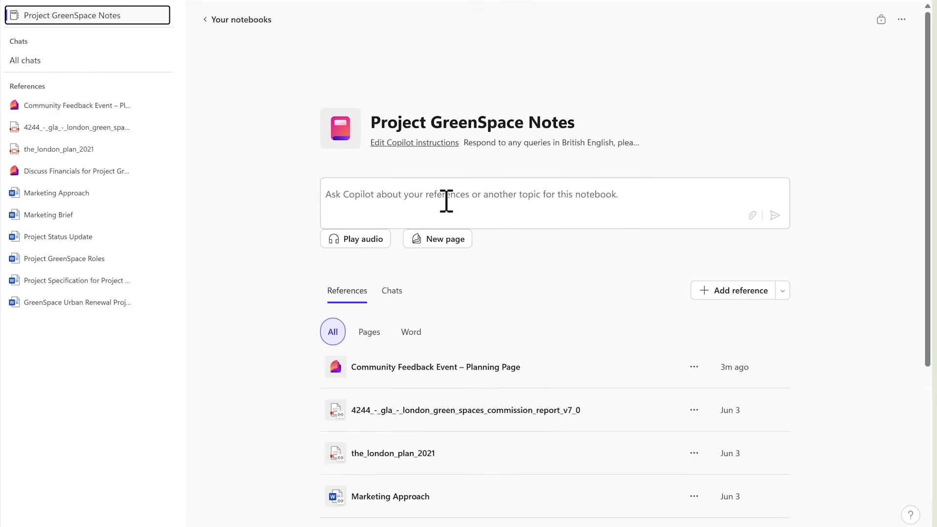
click(446, 202)
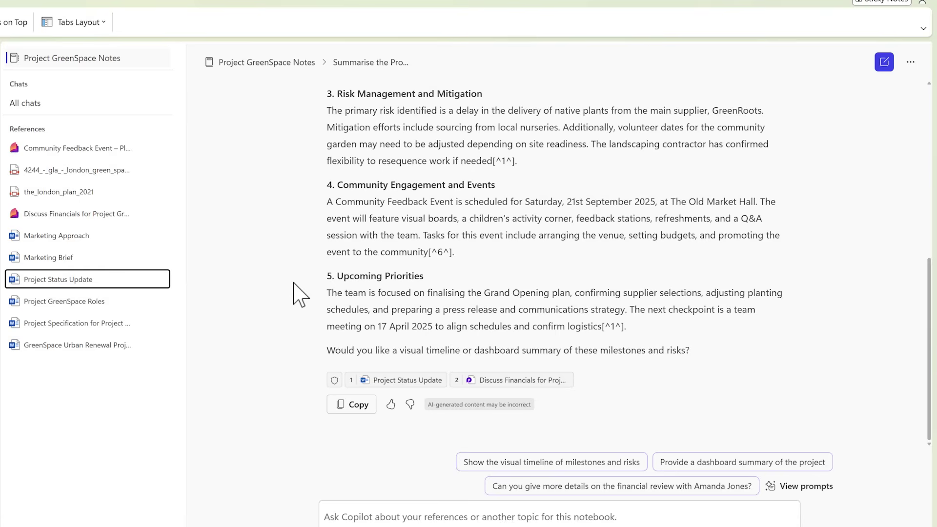
Review Copilot's GreenSpace summary of risks, community engagement events and upcoming priorities
click(65, 263)
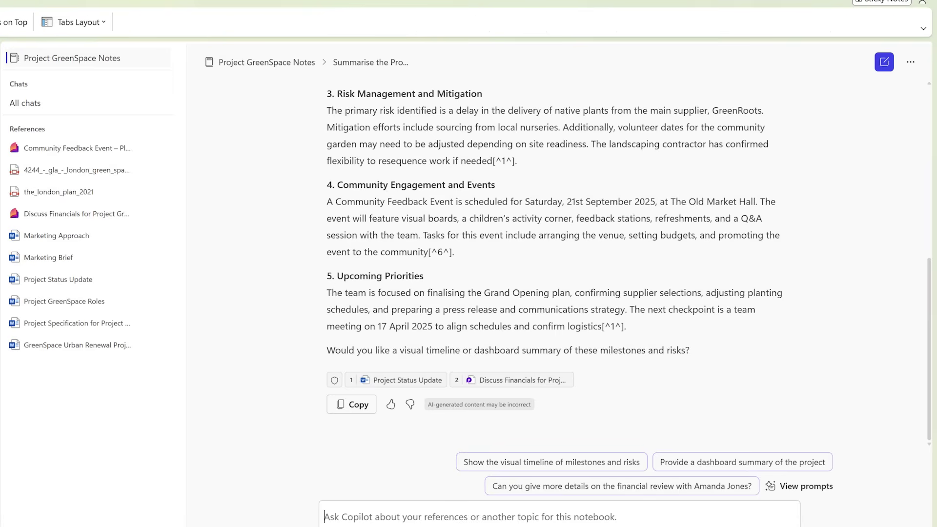
From the notebook overview, add the Project Stakeholder Mappings and Project Scope & Objectives pages as references
click(65, 63)
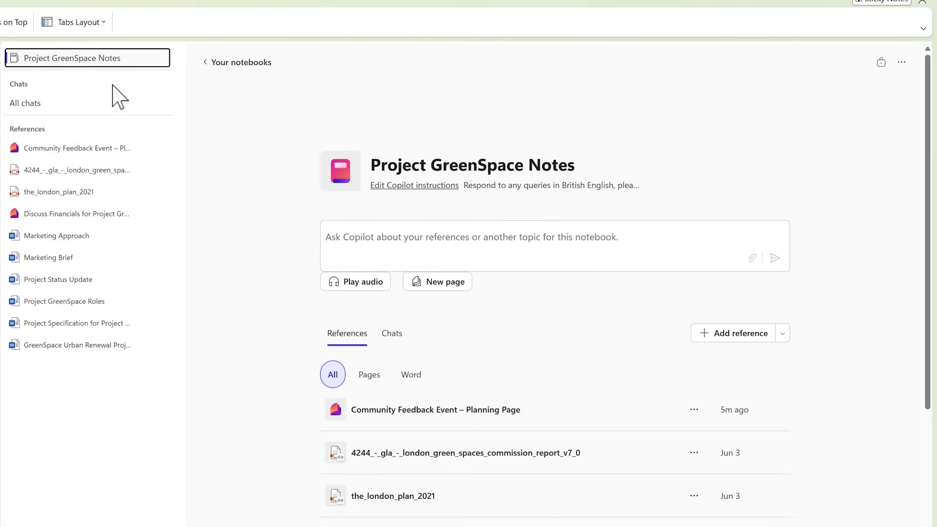
click(733, 333)
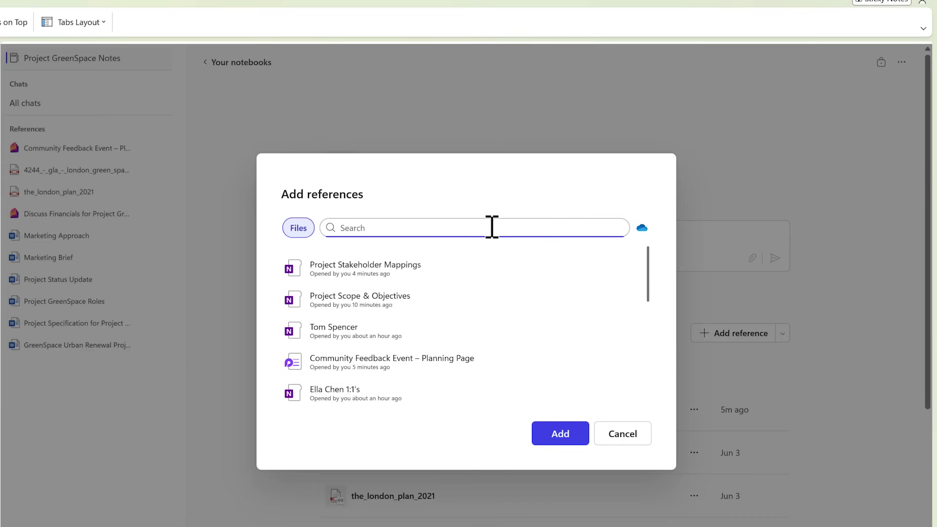
click(389, 272)
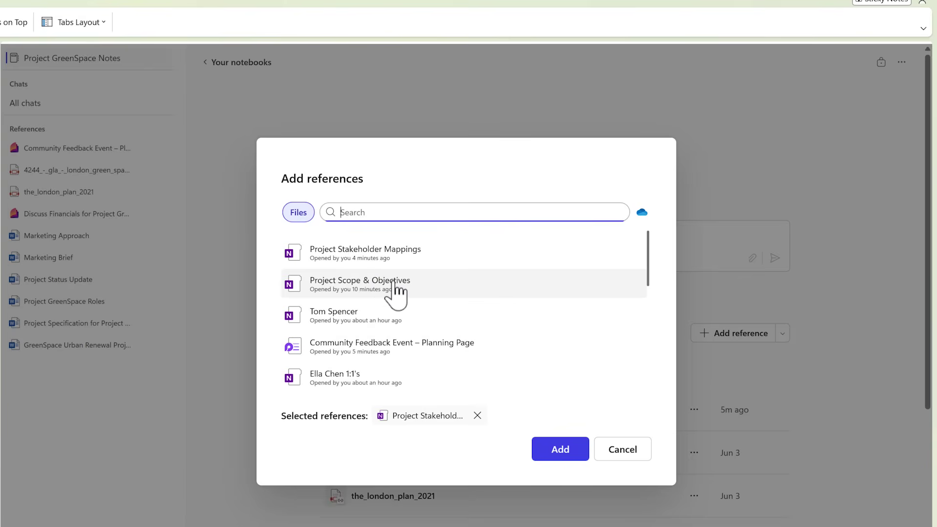
click(392, 282)
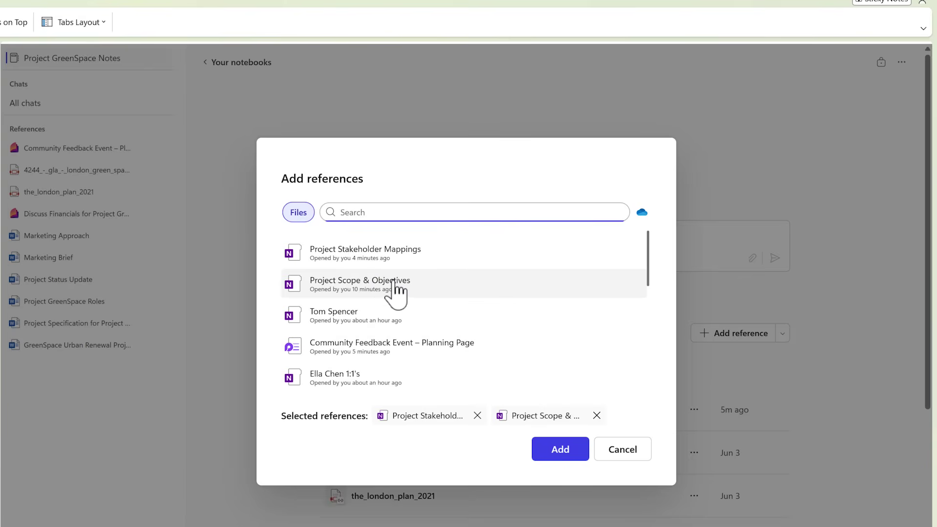
click(559, 449)
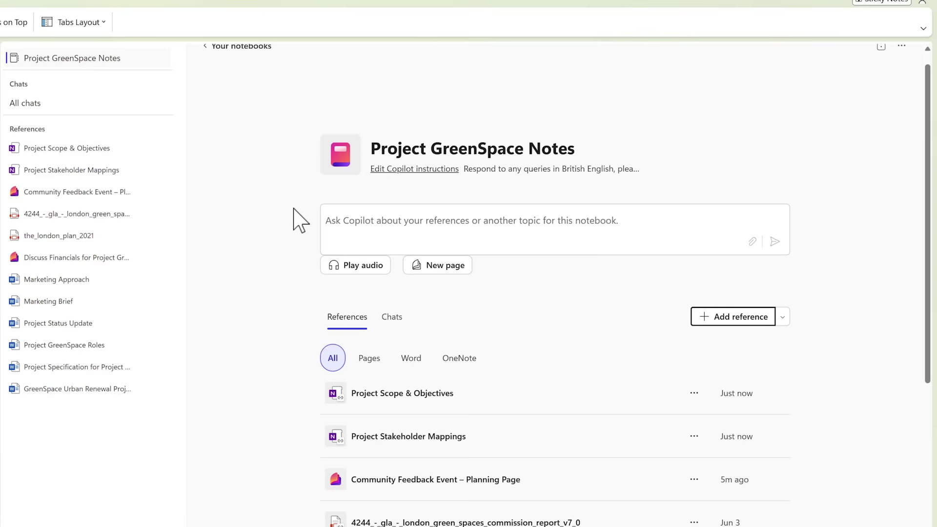
key(F6)
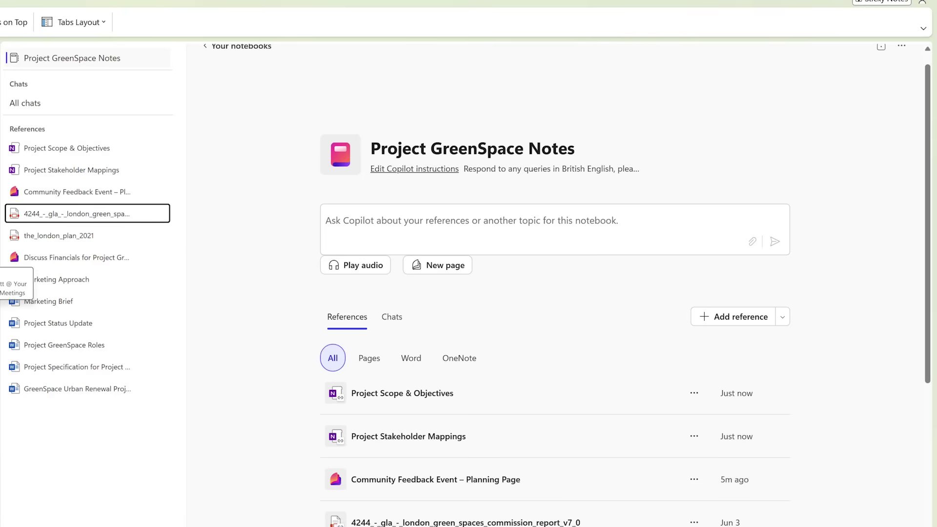
Step through the team members' 1:1 pages, then go to the Your notebooks home view
click(21, 274)
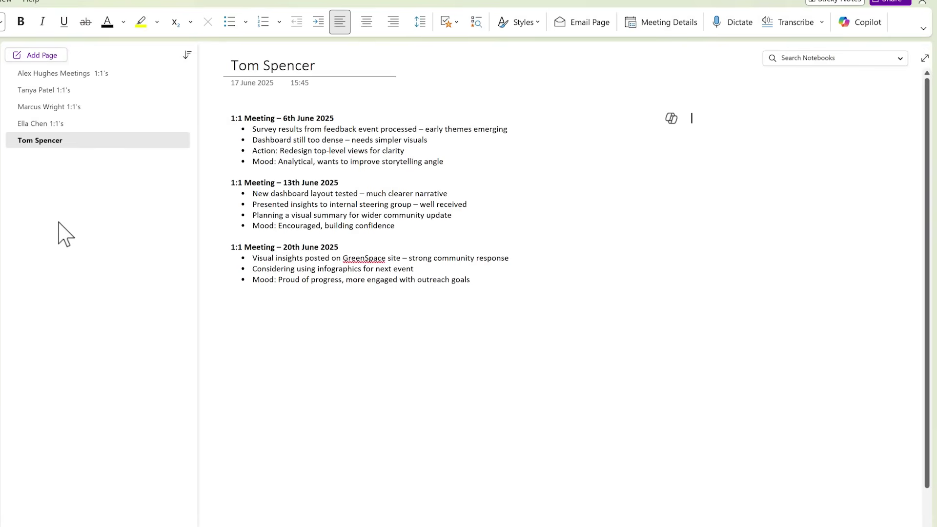
click(136, 79)
click(130, 92)
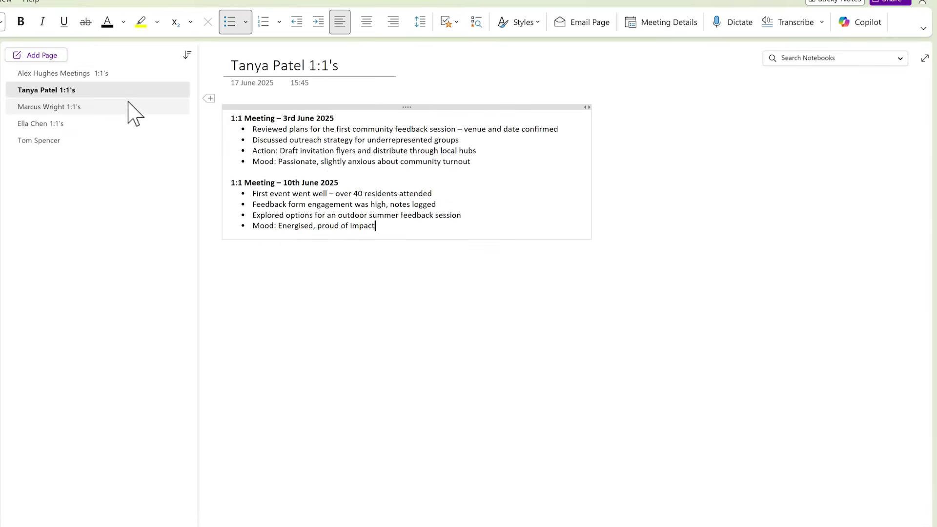
click(128, 104)
click(126, 120)
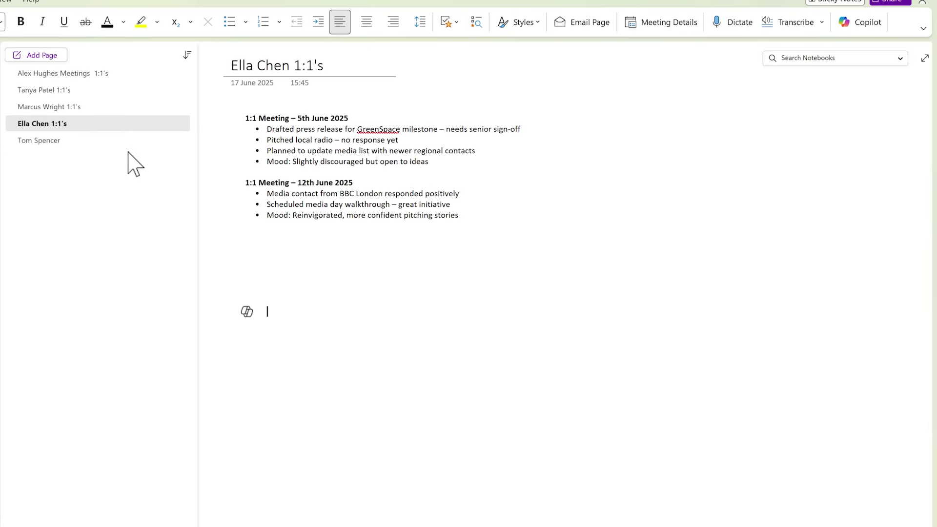
click(2, 49)
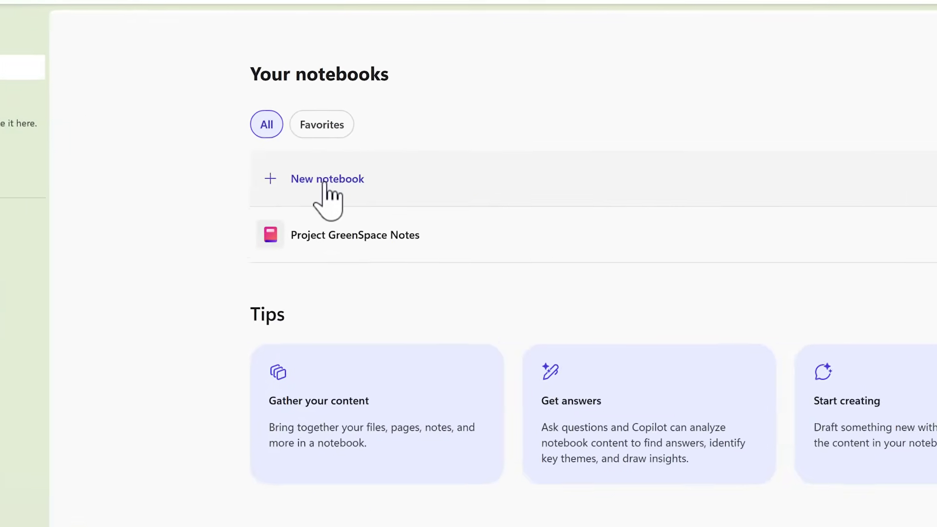
Create a notebook named 'Team Management' with two team members' 1:1 pages as references
click(694, 219)
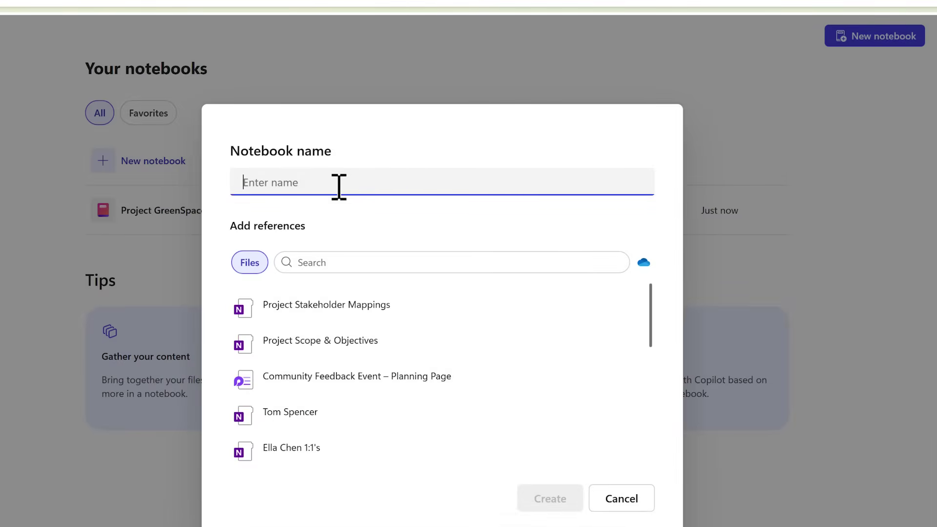
text(Team Management)
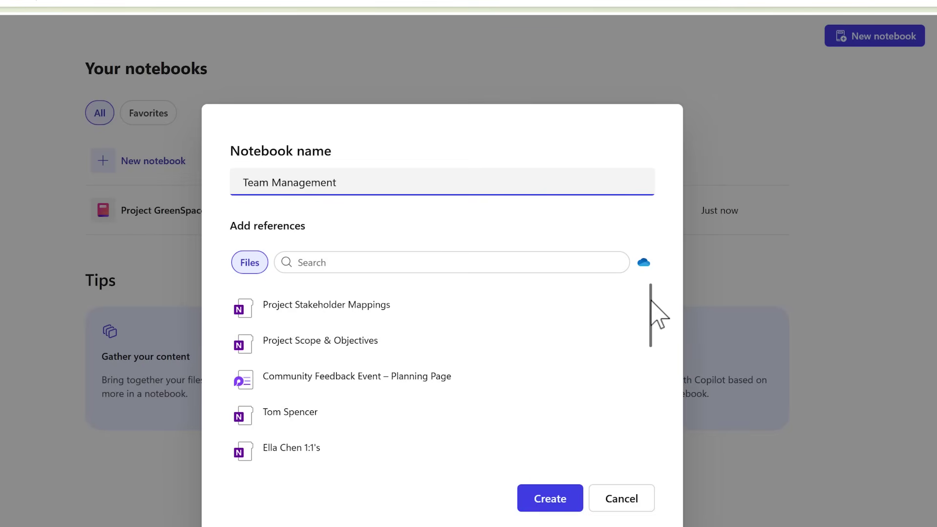
scroll(658, 316, down, 1)
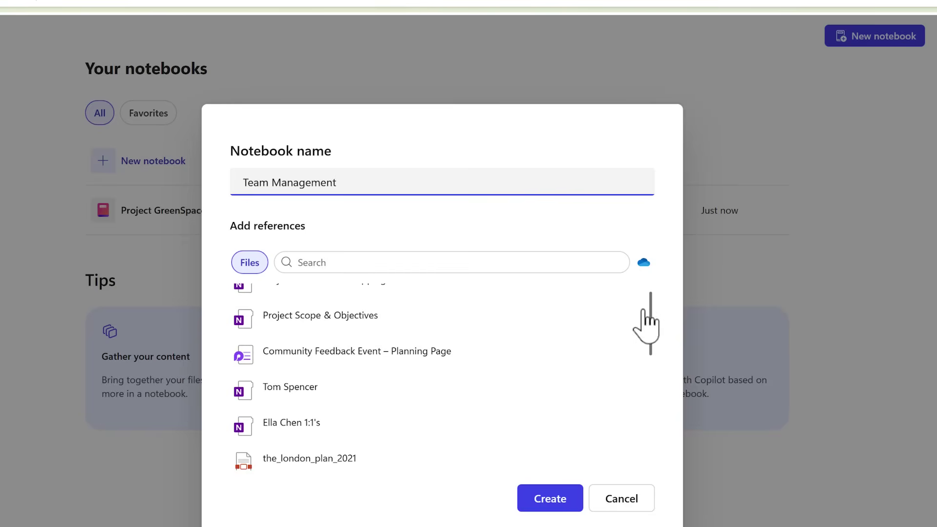
click(349, 394)
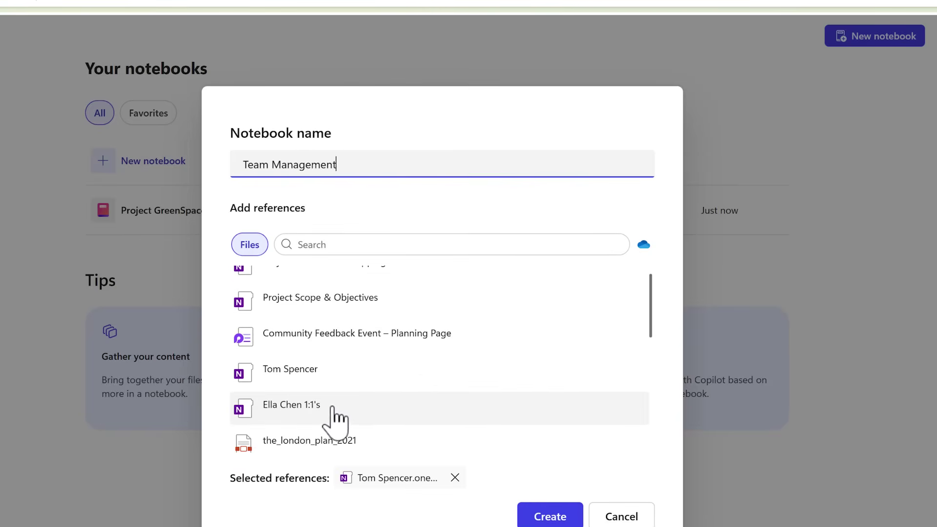
click(333, 407)
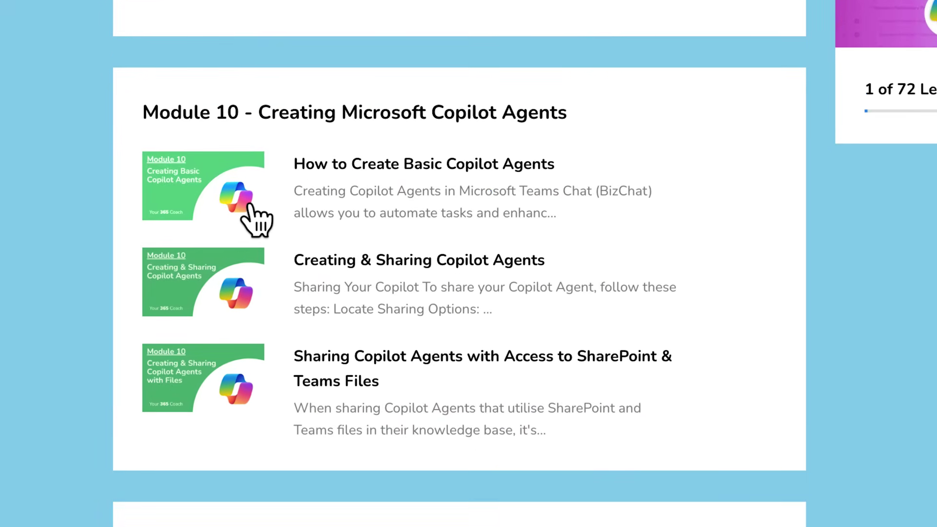
Open the How to Create Basic Copilot Agents lesson and play its video
click(250, 206)
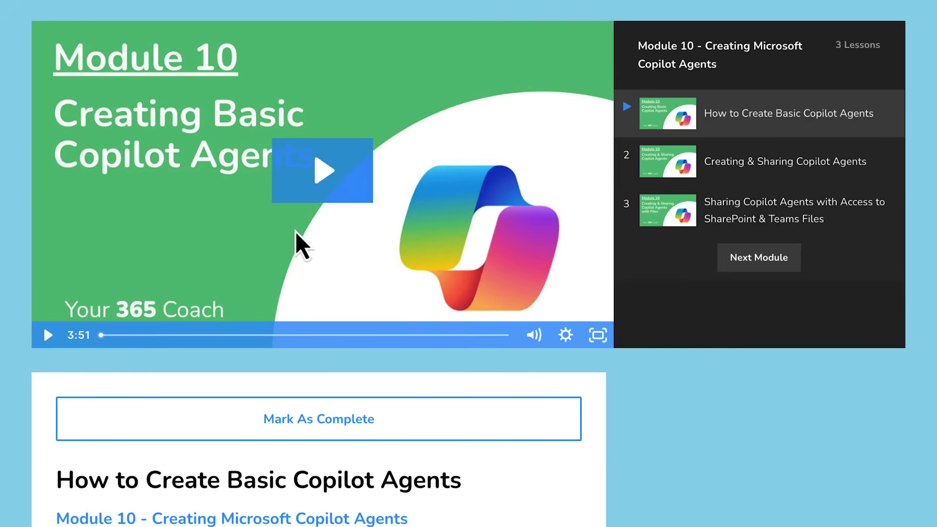
click(328, 193)
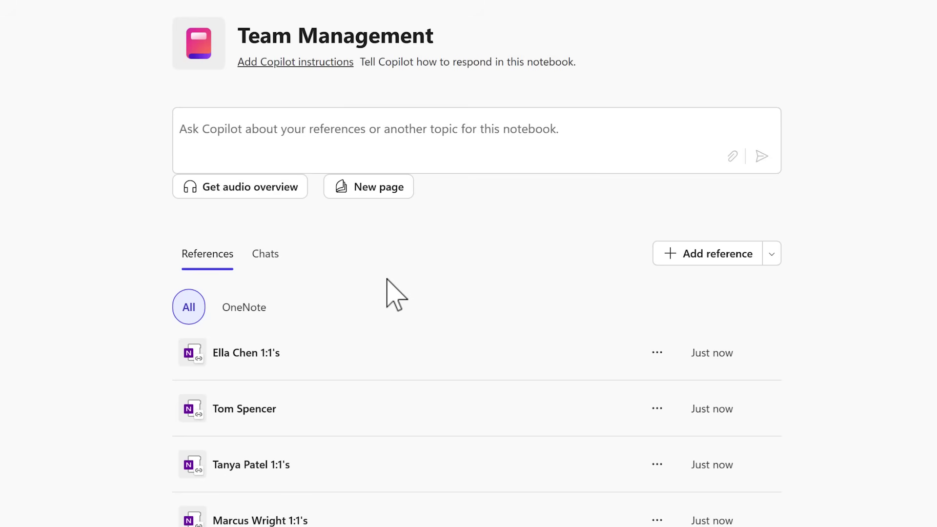
Add all four PDP .docx files from OneDrive's Team Development Plans folder as references
click(696, 255)
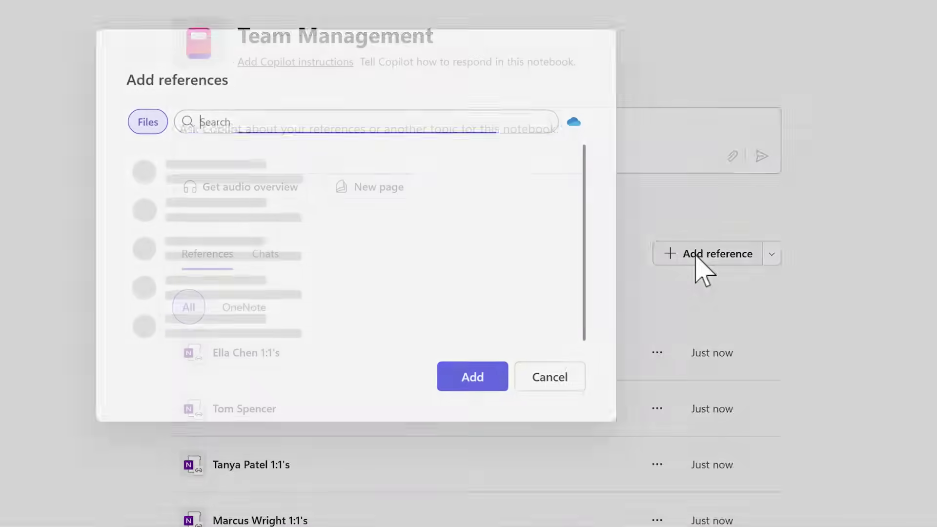
click(585, 118)
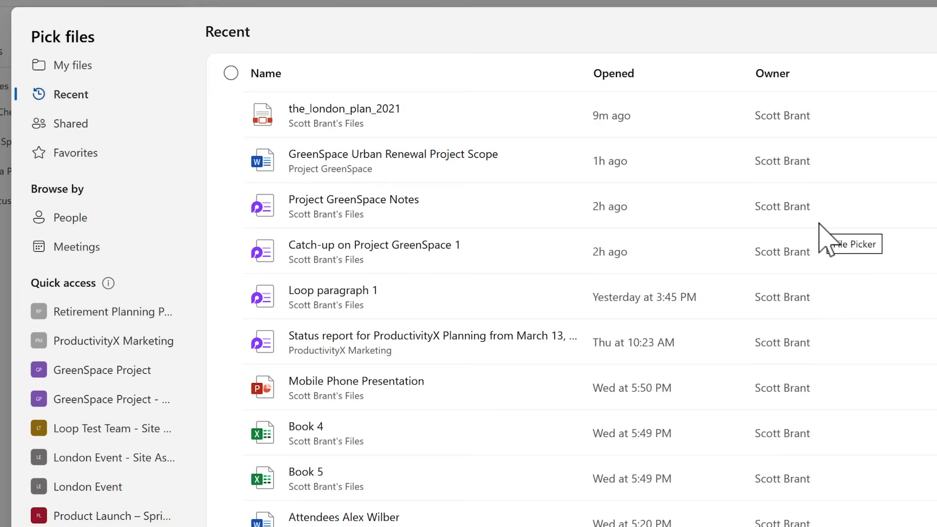
click(100, 65)
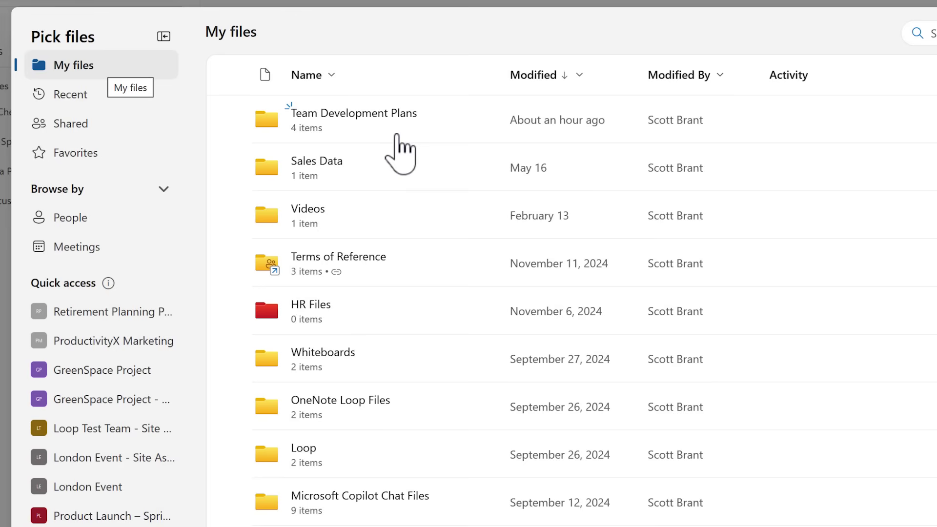
click(383, 122)
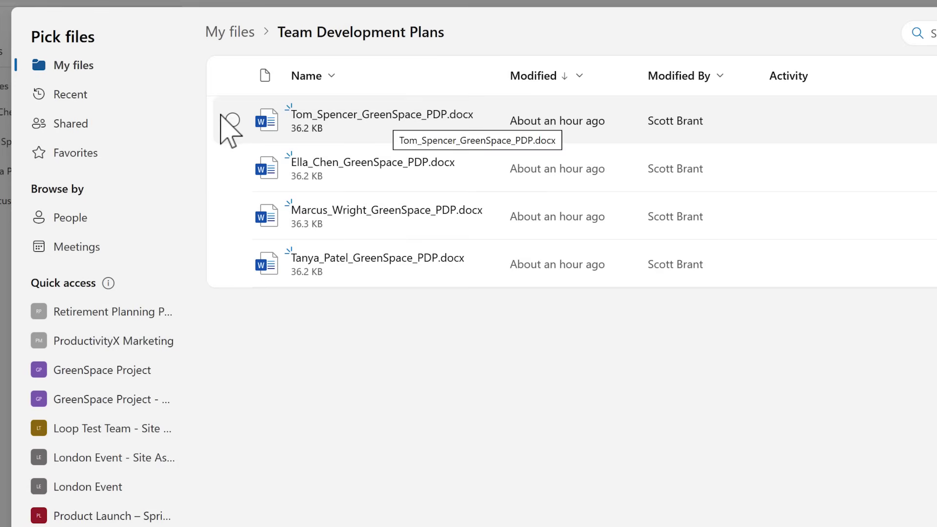
drag(530, 327, 260, 71)
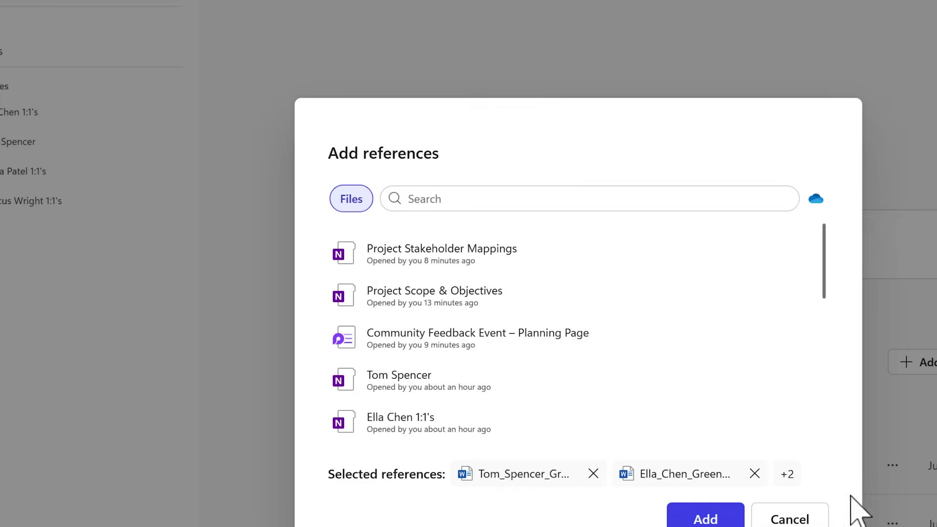
click(678, 505)
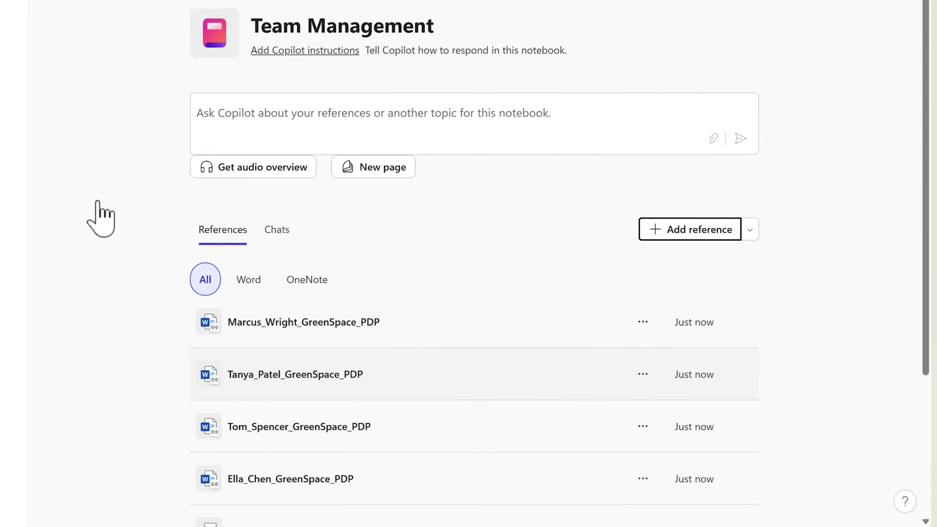
scroll(132, 277, down, 4)
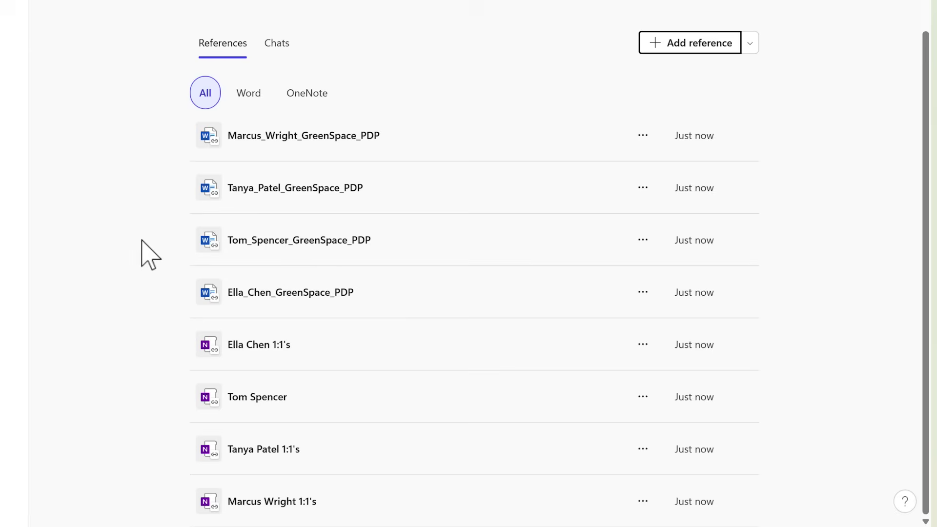
scroll(154, 221, up, 4)
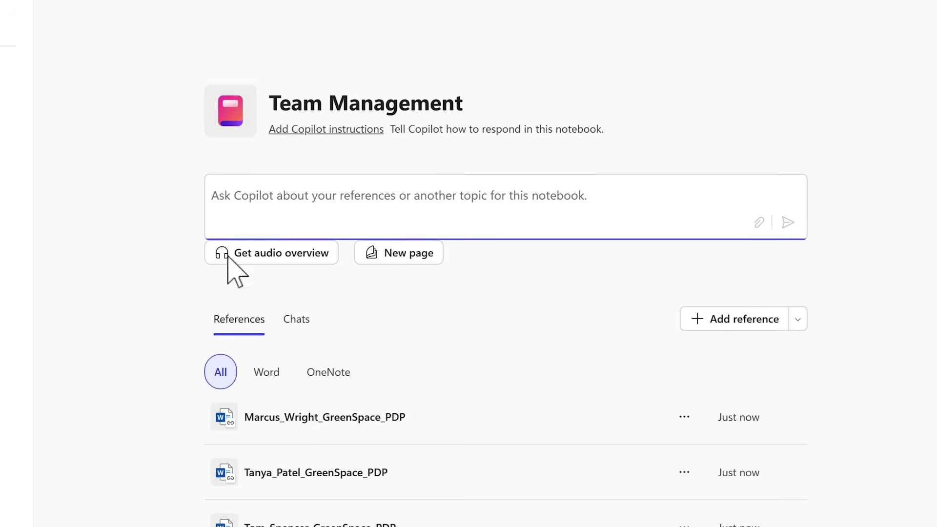
Save Copilot instructions giving the manager context and tone guidance for the notebook
click(332, 131)
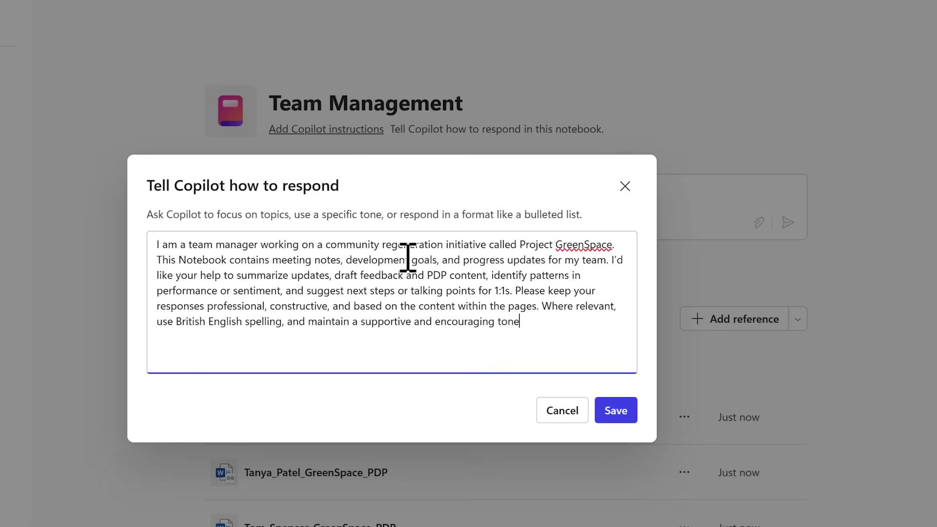
click(615, 410)
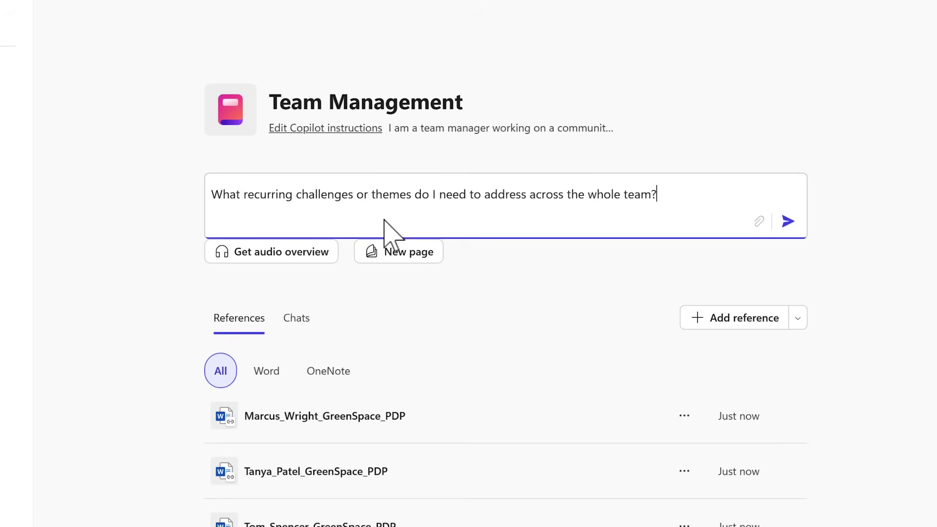
Send the recurring team challenges question to Copilot, then start a new chat
click(787, 221)
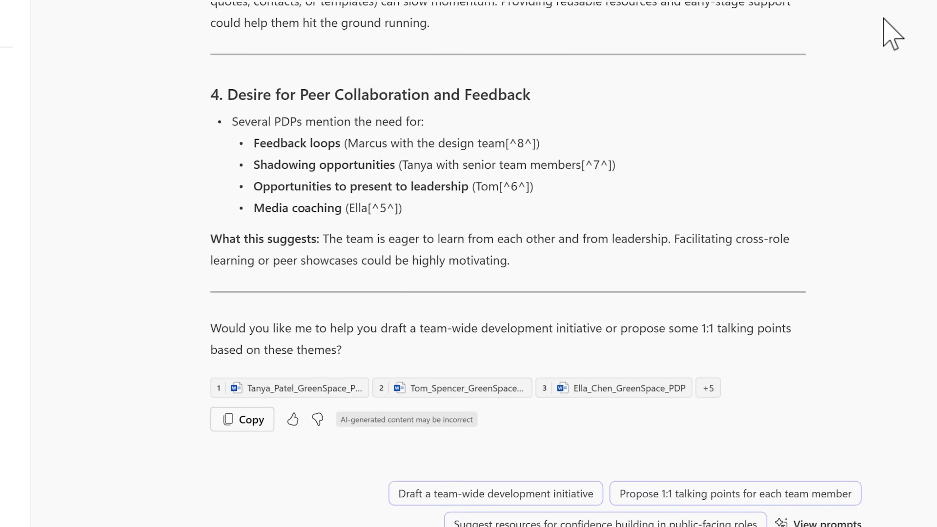
click(881, 43)
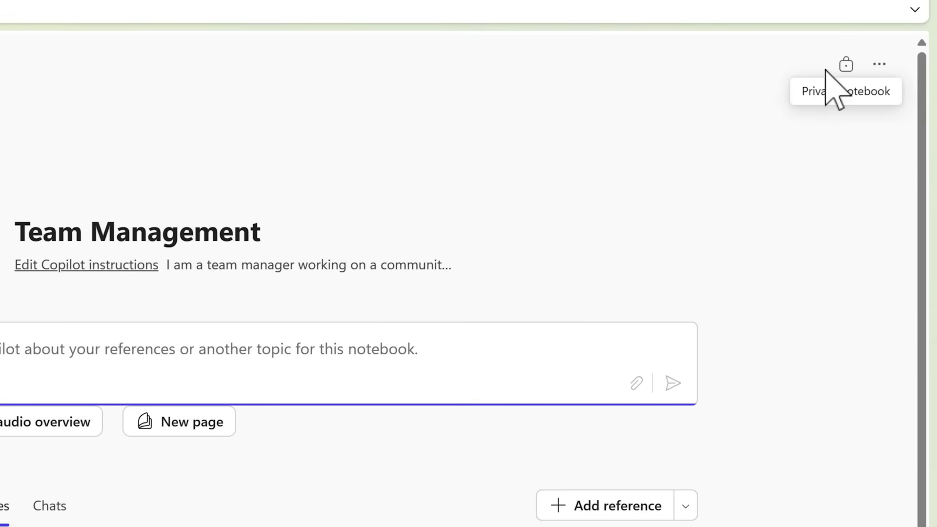
Ask Copilot: 'Give me a summary of all actions across the team for the past month'
text(Give me a summary of all actions across the team for the past month)
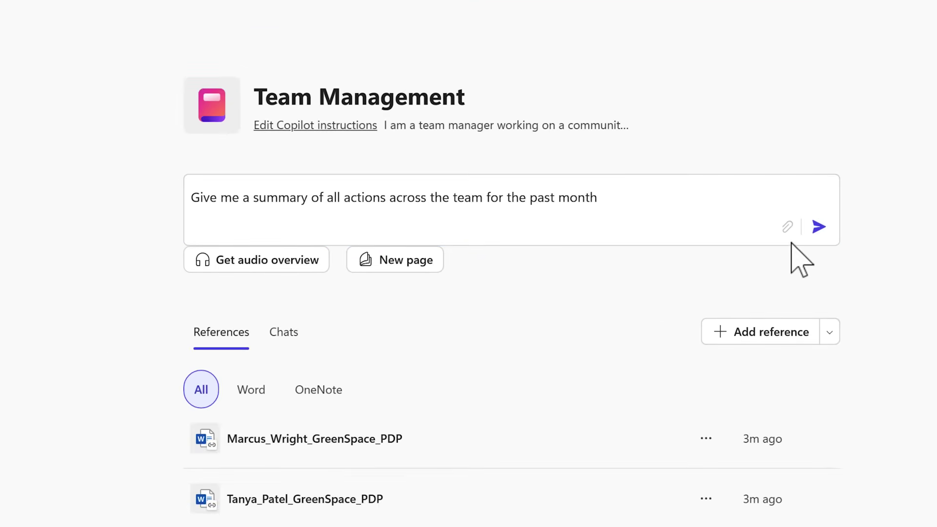
click(819, 227)
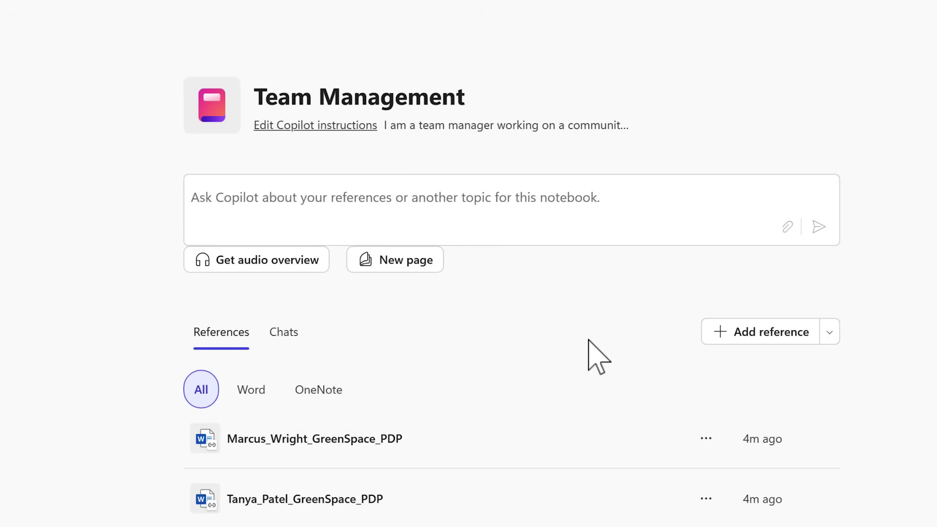
Request an audio overview of the Team Management notebook from Copilot
click(277, 262)
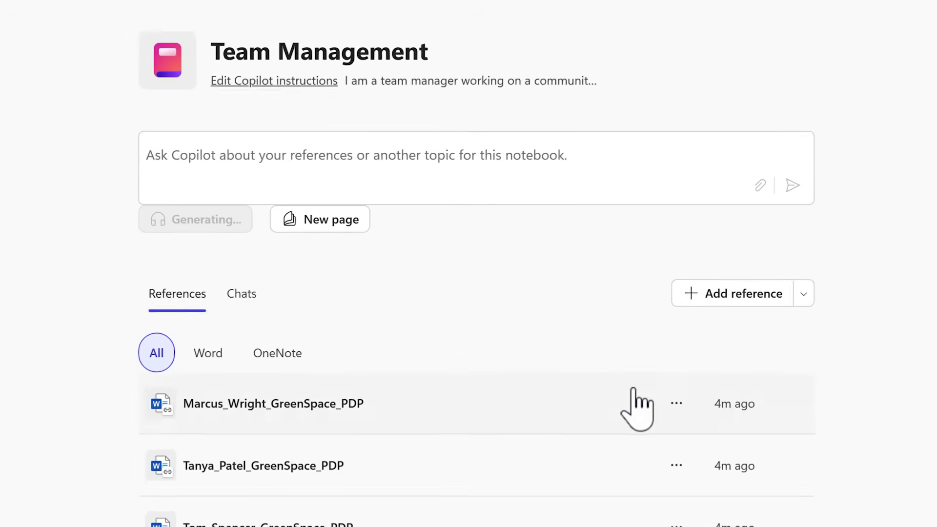